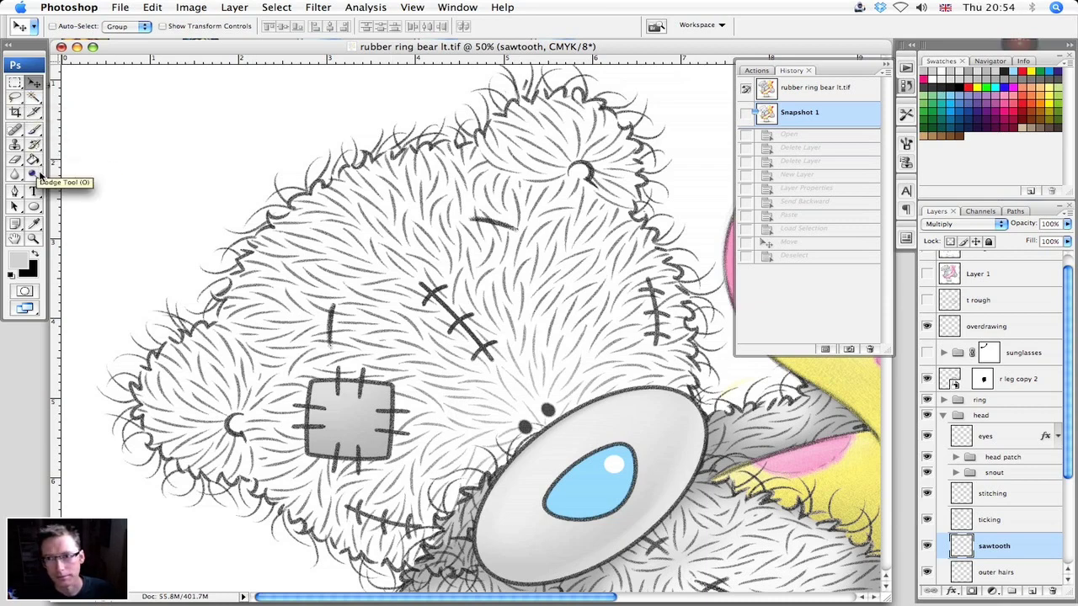
Select the Lasso tool at 0 px feather for freehand selections on the sawtooth layer.
click(18, 99)
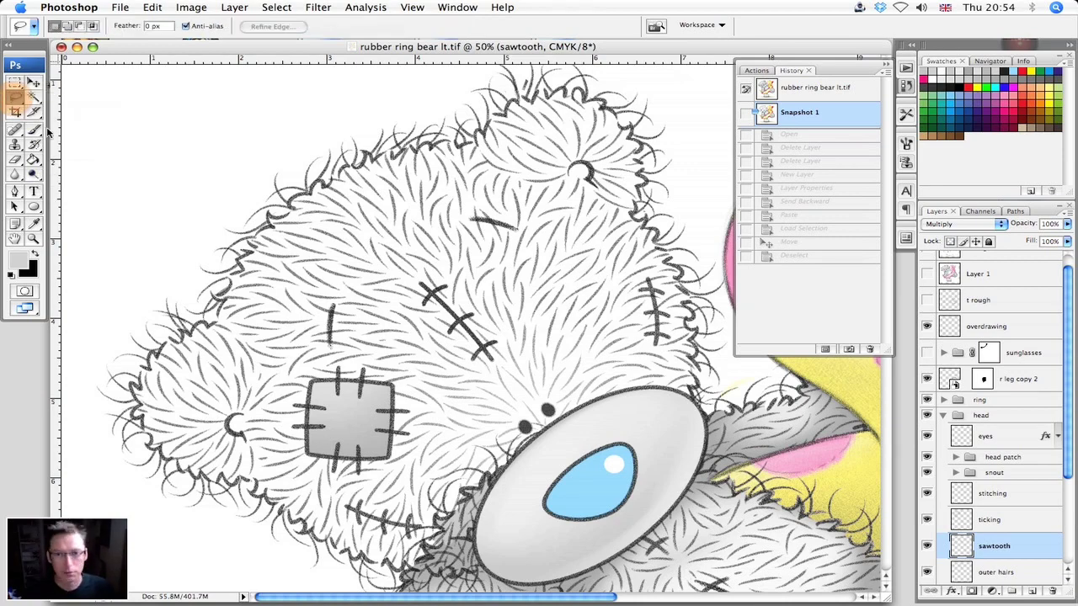
key(super+plus)
scroll(421, 294, up, 3)
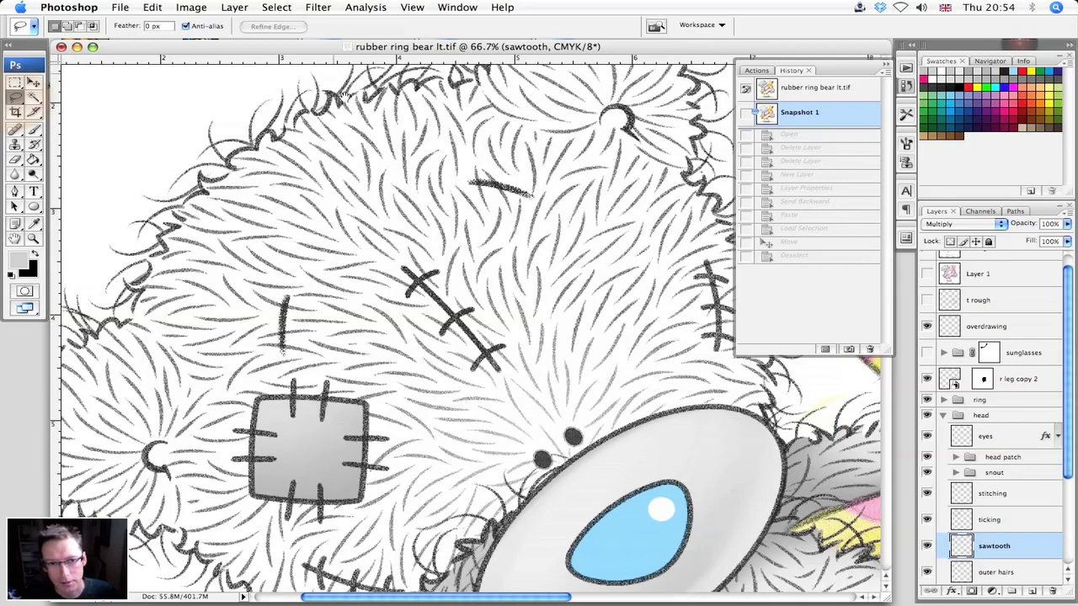
drag(523, 319, 531, 334)
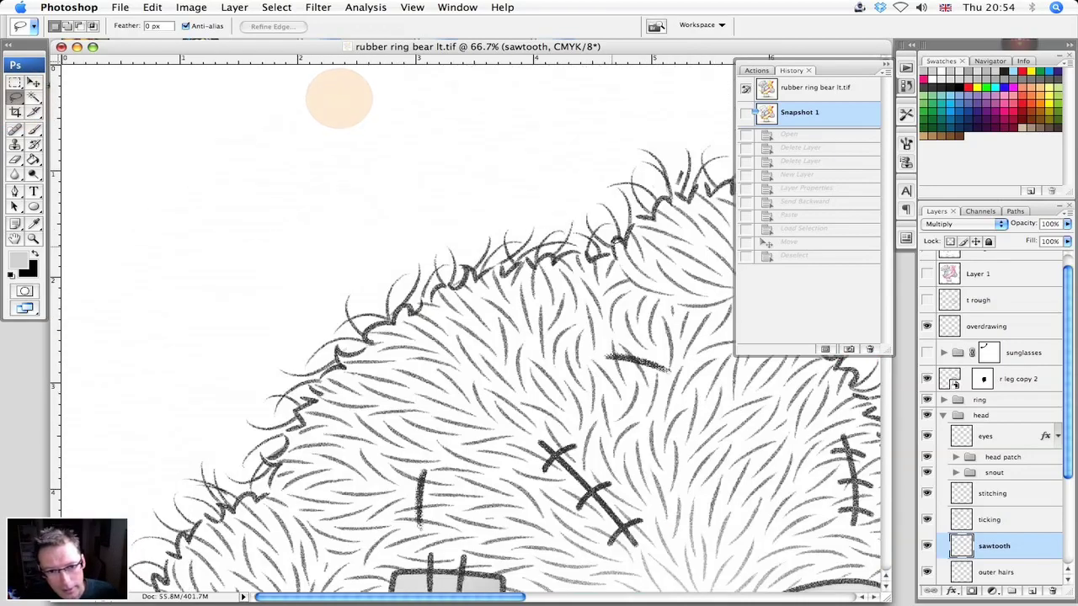
click(612, 249)
mouse_move(612, 248)
mouse_down()
mouse_move(627, 240)
mouse_move(467, 270)
mouse_move(413, 310)
mouse_up()
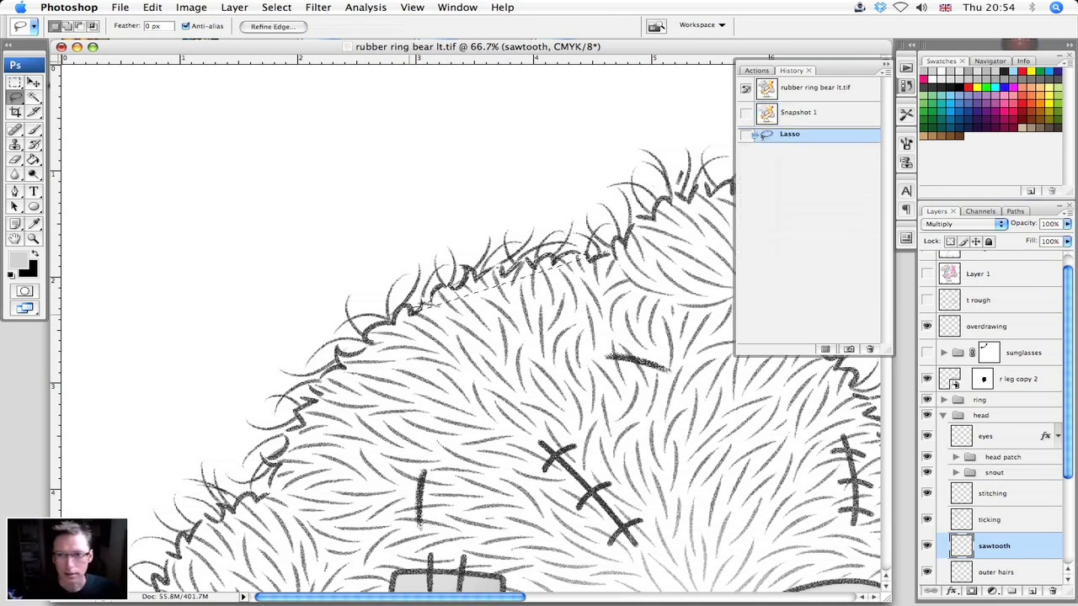
key(super+minus)
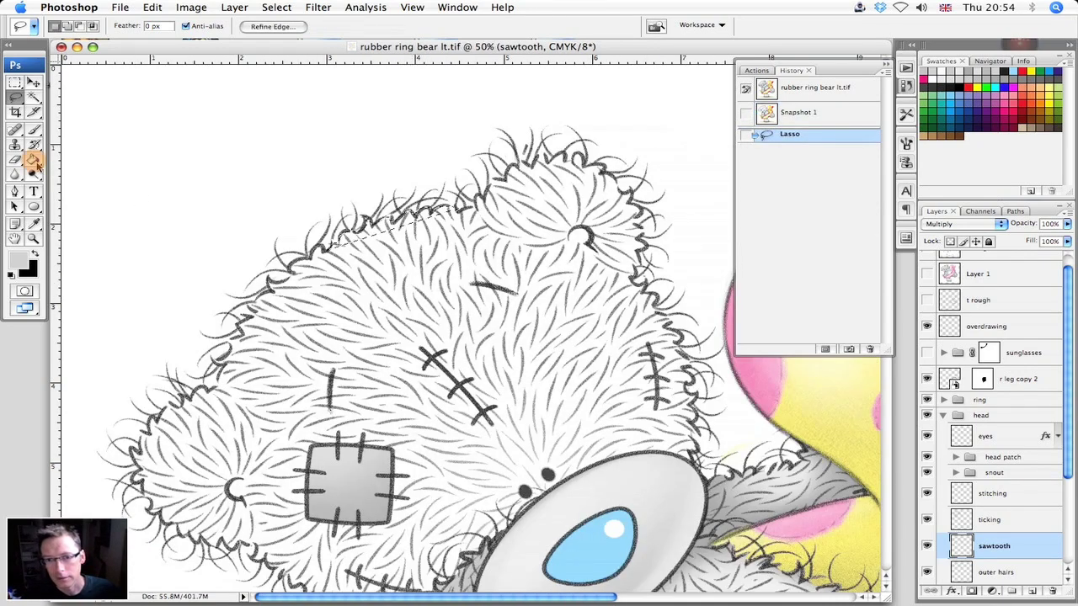
click(33, 160)
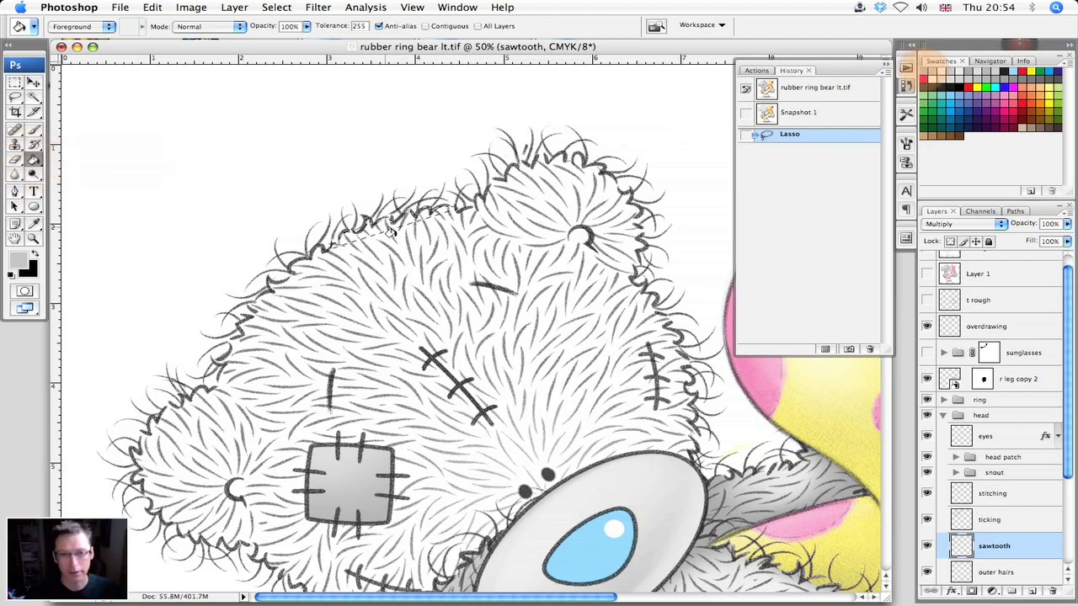
key(super+d)
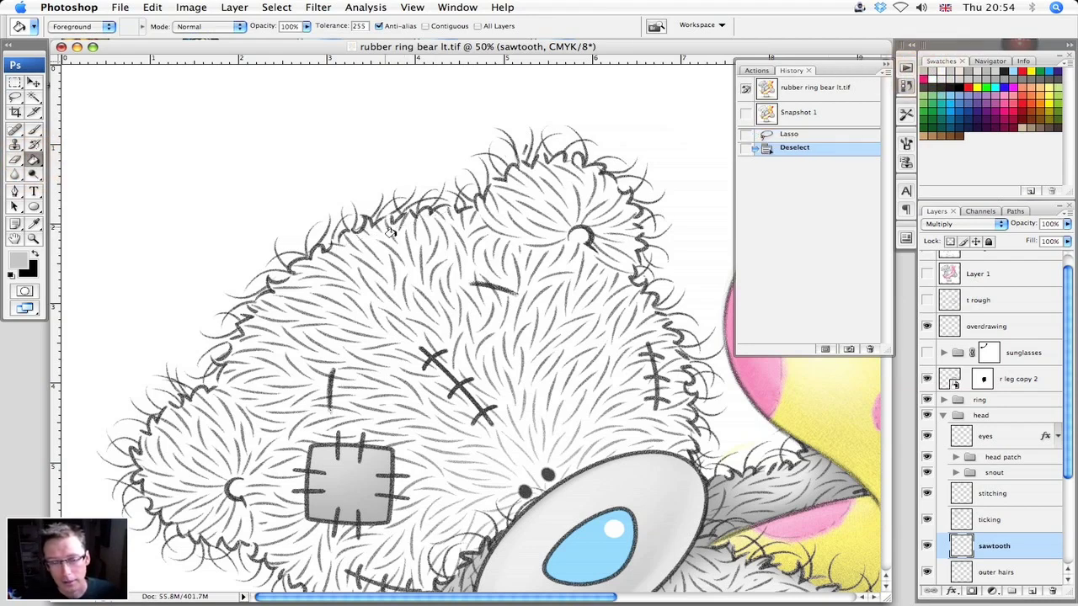
click(34, 130)
right_click(463, 251)
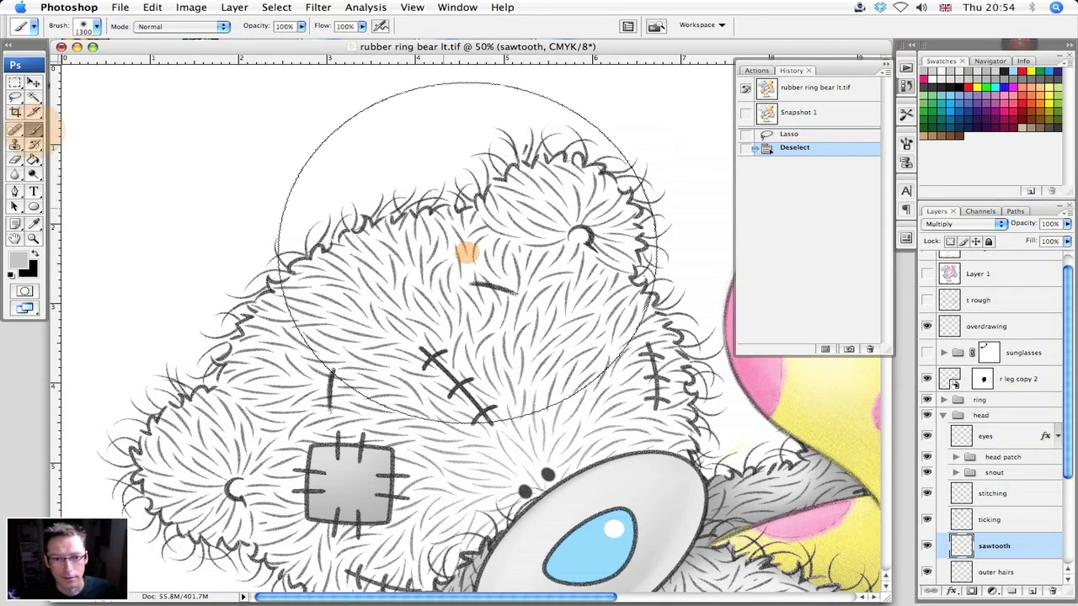
click(543, 371)
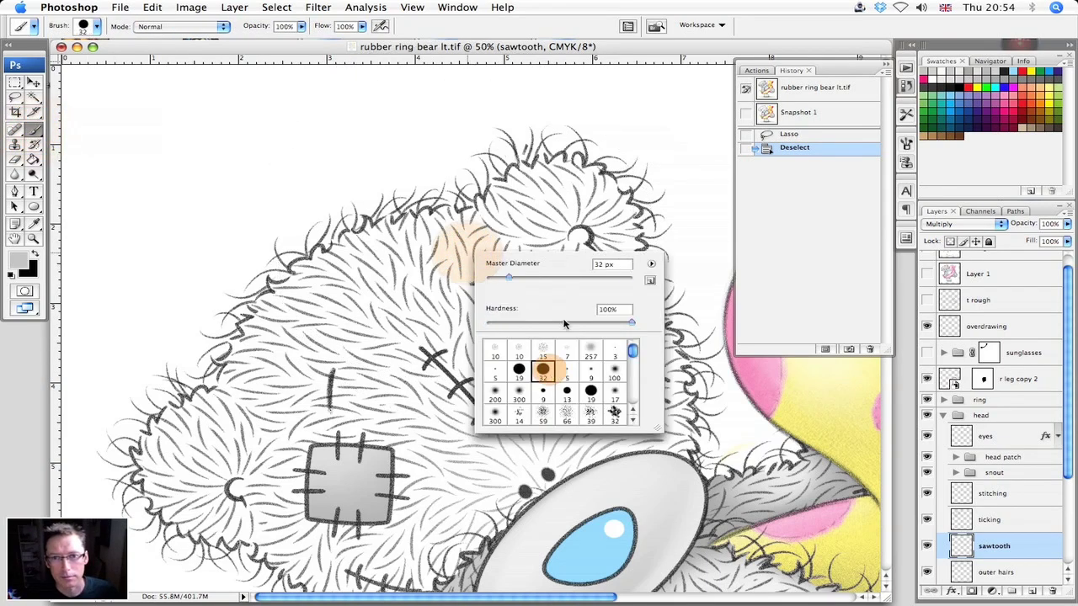
click(328, 52)
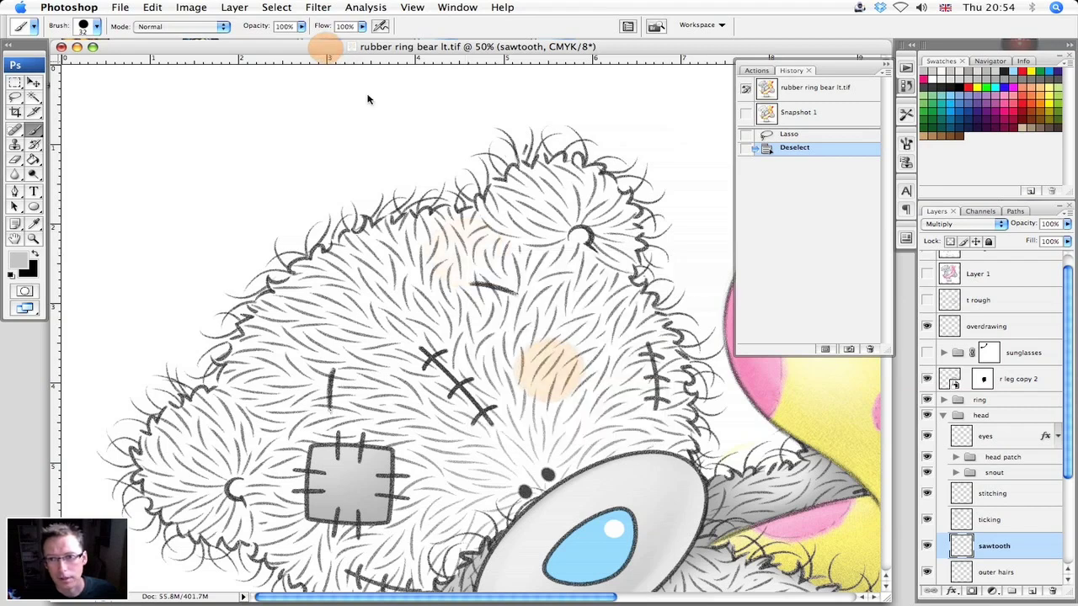
click(453, 213)
drag(453, 213, 369, 225)
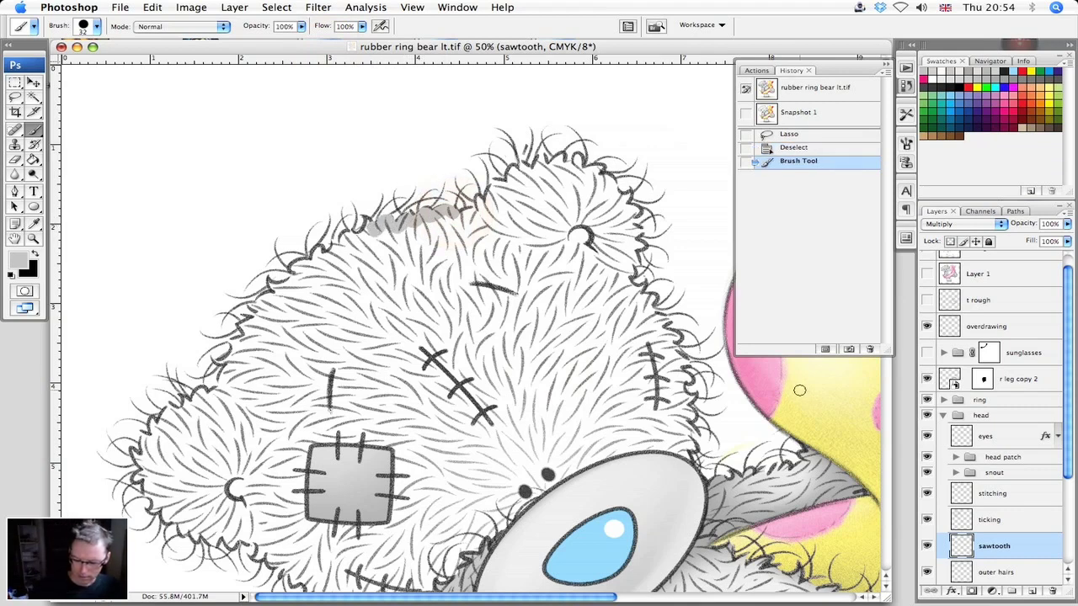
key(super+z)
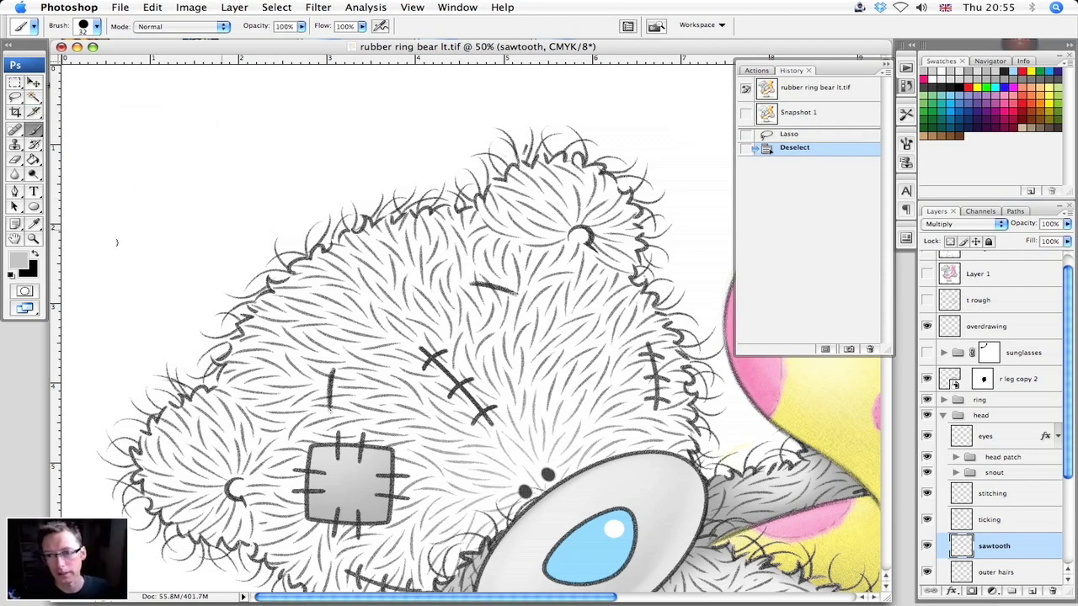
Zoom in on the outline at the head's top, switch to the Magic Wand, and show Actions.
click(34, 239)
drag(368, 150, 686, 377)
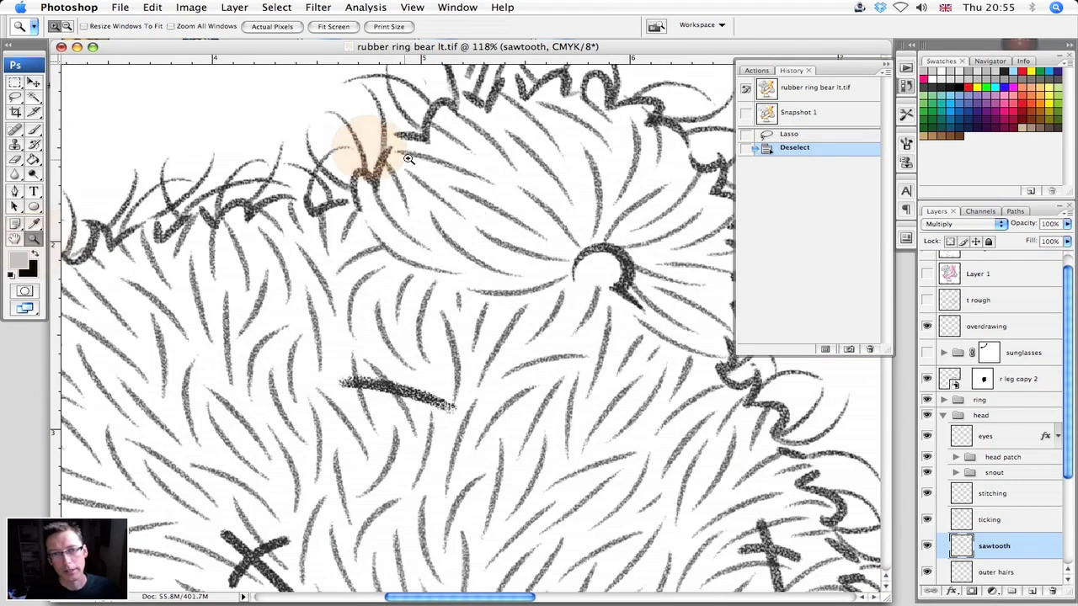
drag(33, 111, 73, 104)
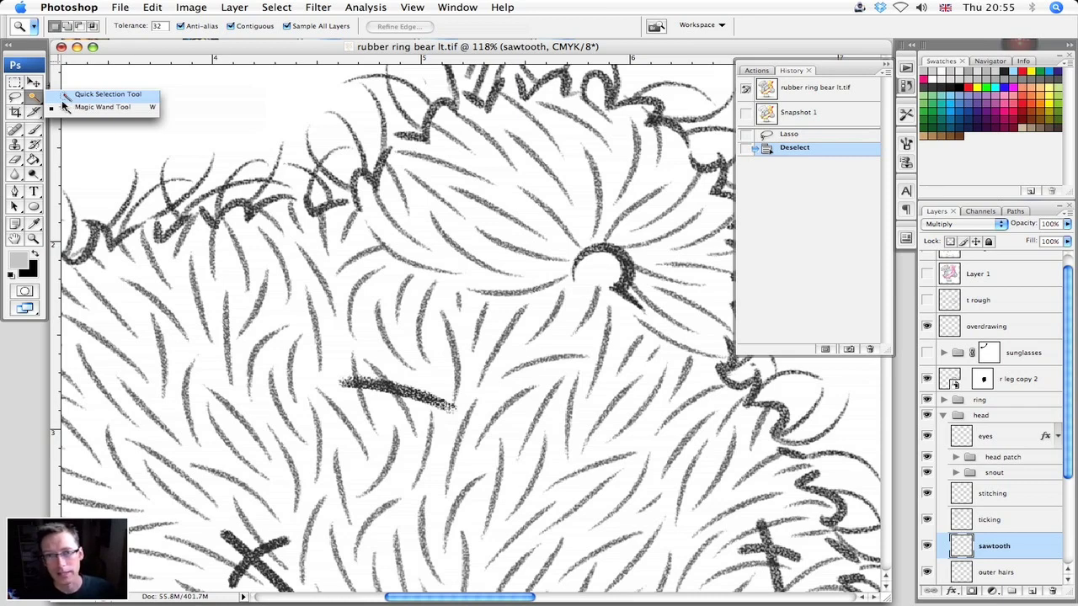
click(37, 107)
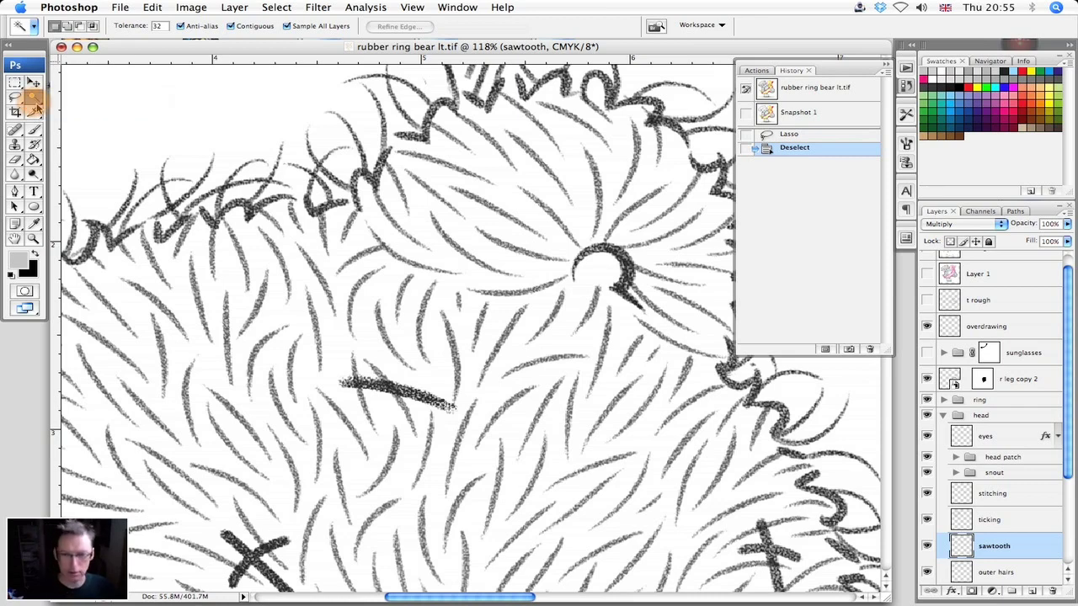
key(super+alt+0)
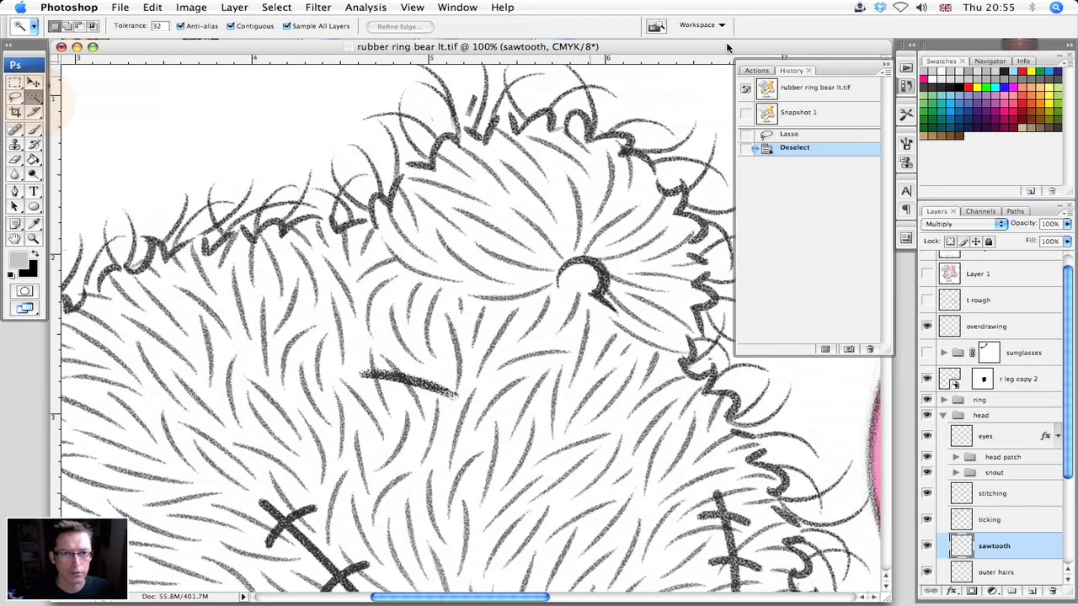
click(766, 72)
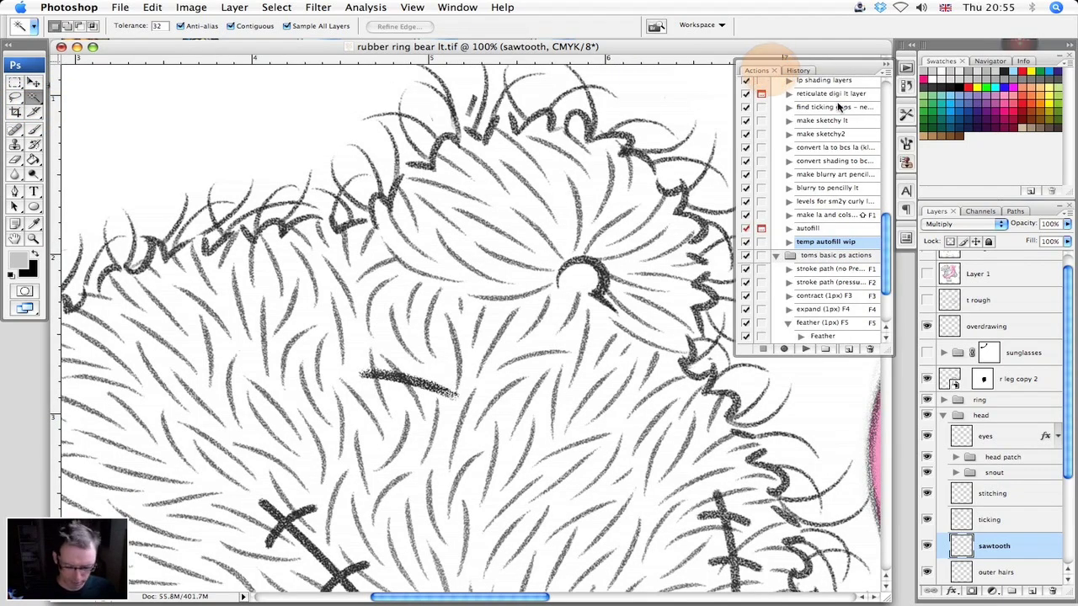
With the sawtooth outline layer targeted, run the 'temp autofill wip' action to fill the head grey.
key(super+minus)
key(super+minus)
drag(581, 505, 579, 356)
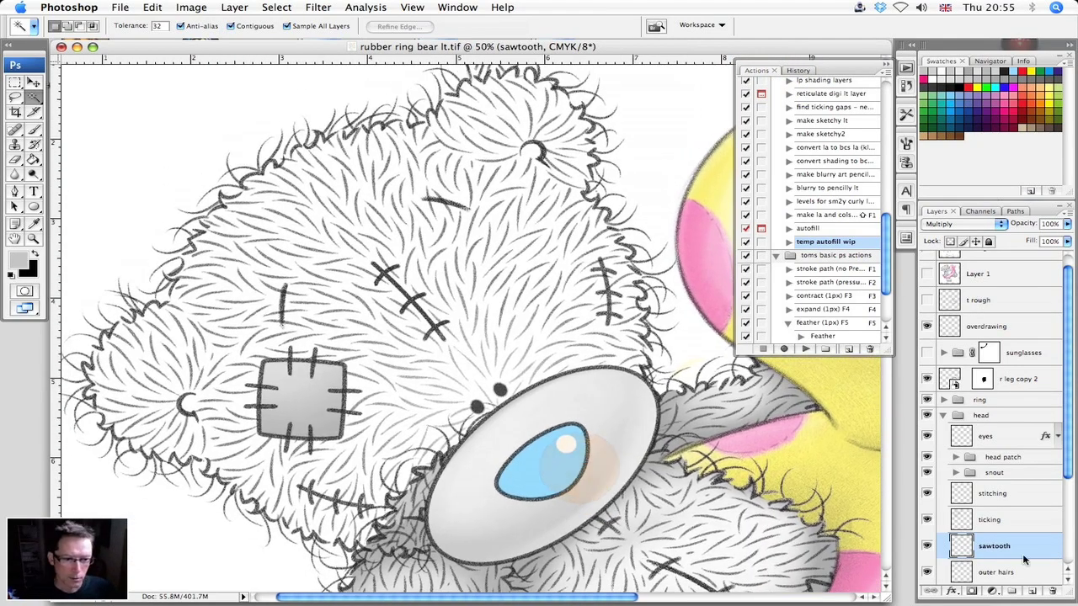
click(961, 547)
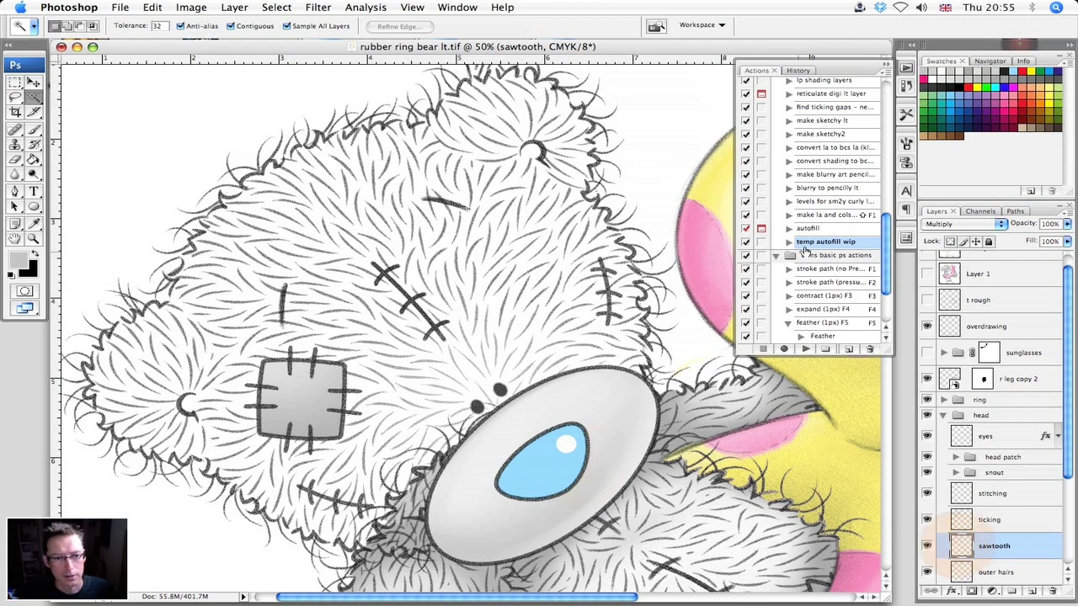
click(806, 349)
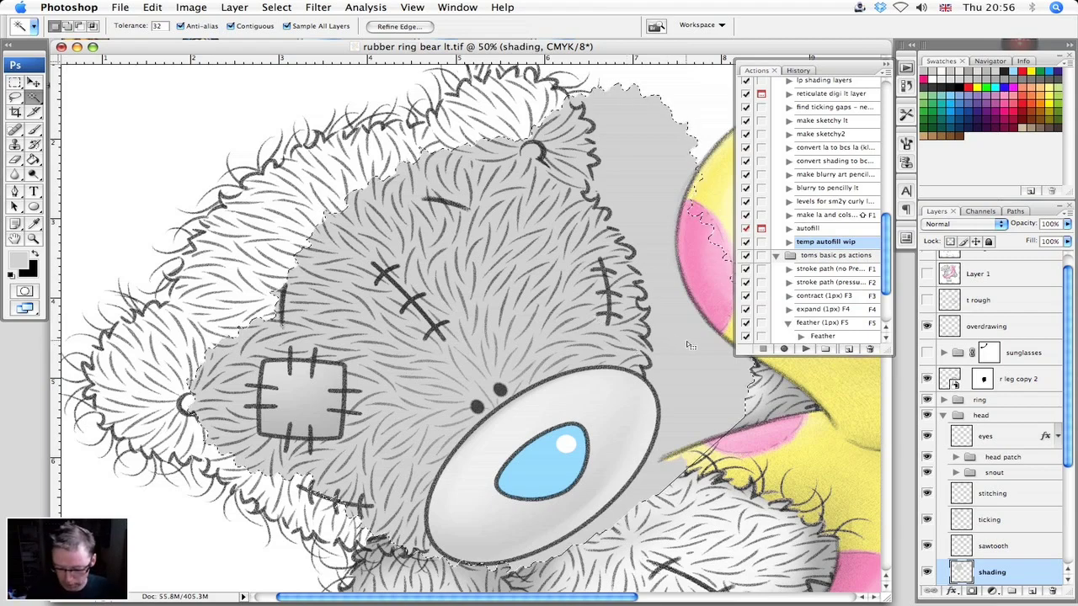
Shift the grey shading up-left to fit the outline, deselect, and zoom in to check the face.
key(v)
drag(689, 345, 588, 327)
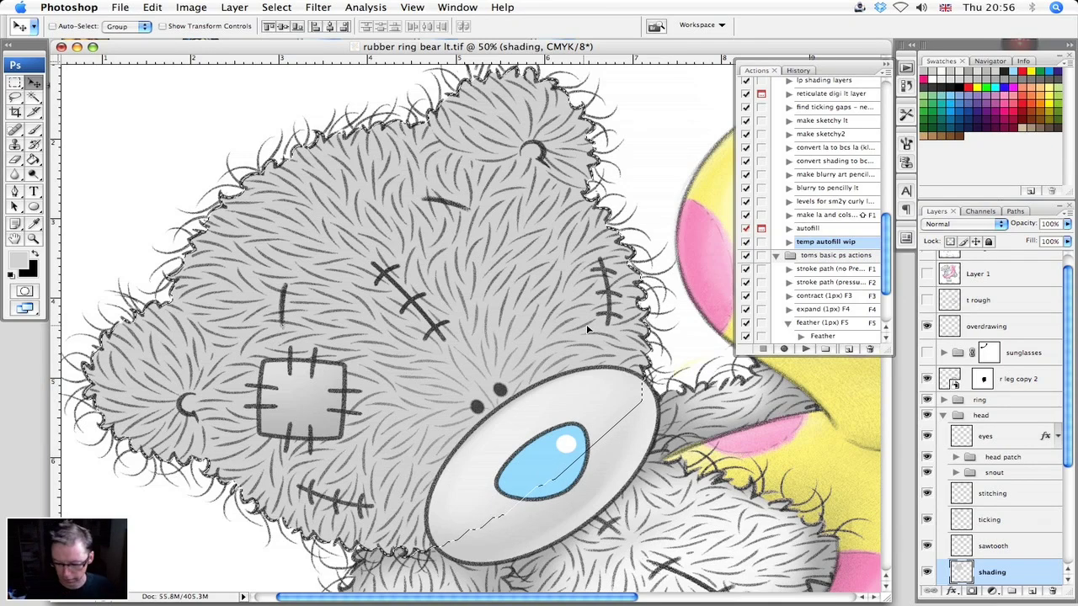
key(super+d)
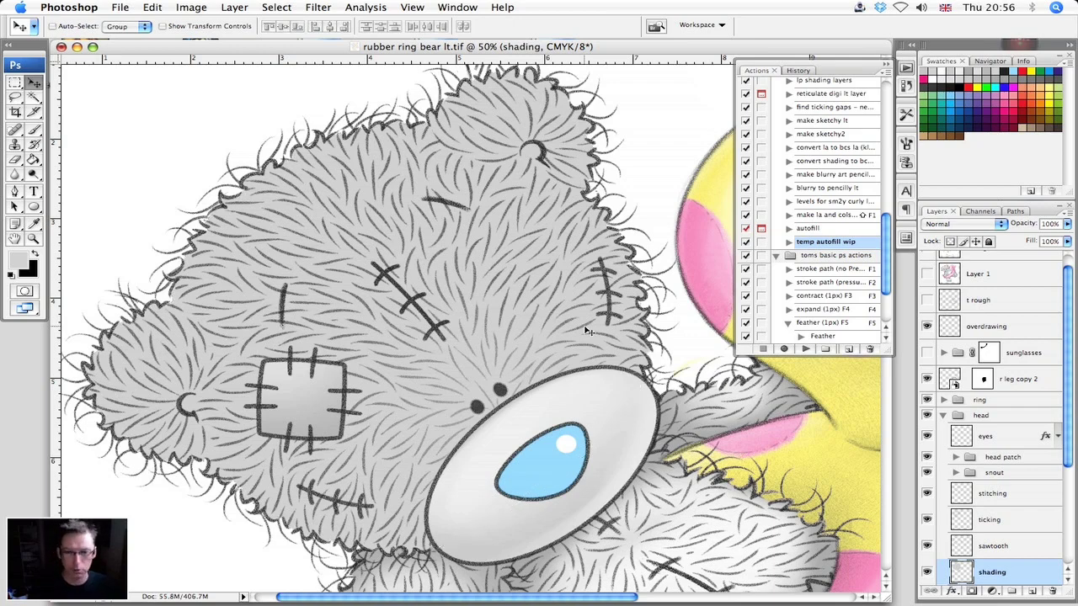
key(super+equal)
drag(523, 282, 683, 478)
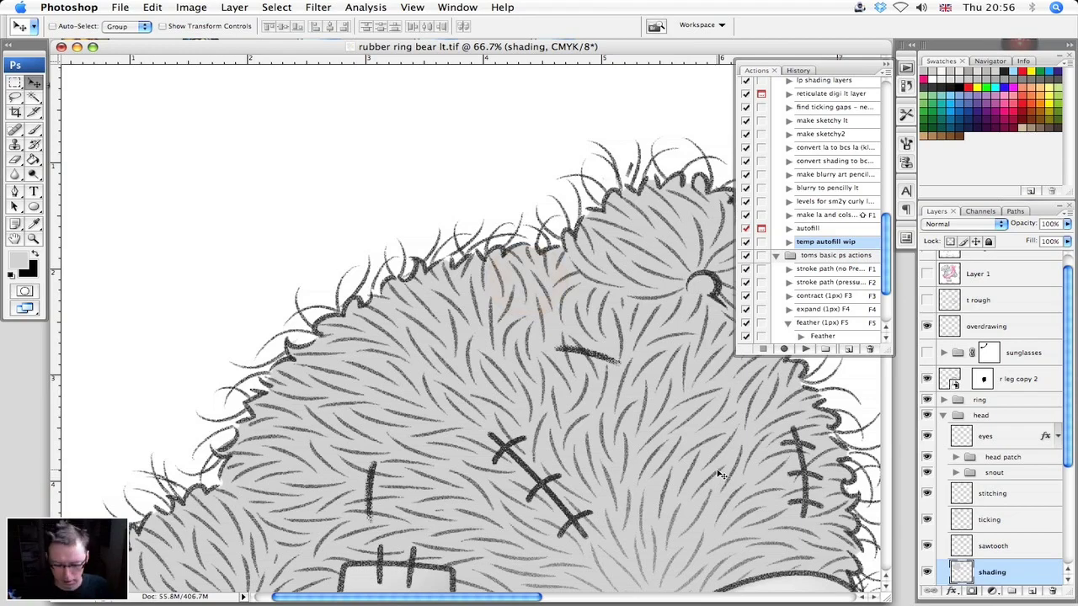
mouse_move(721, 476)
mouse_down()
mouse_move(582, 383)
mouse_move(573, 360)
mouse_up()
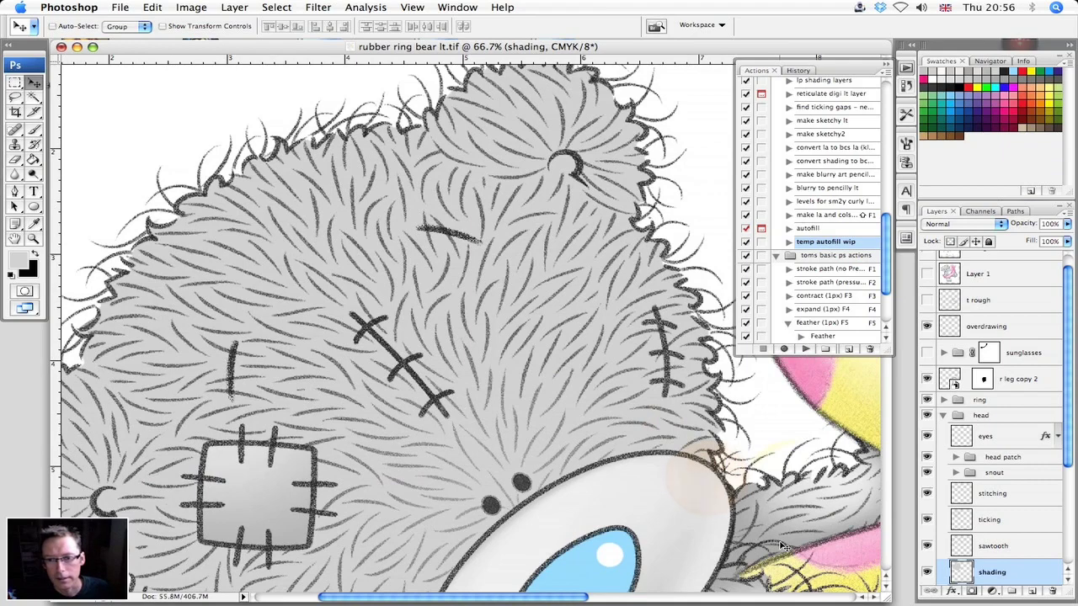